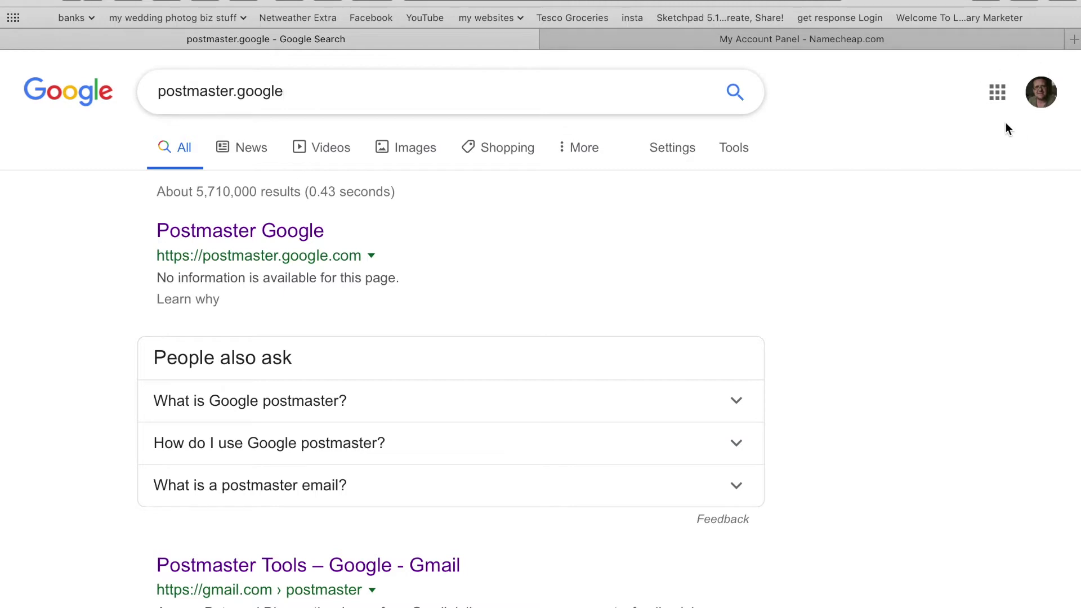
pyautogui.click(888, 176)
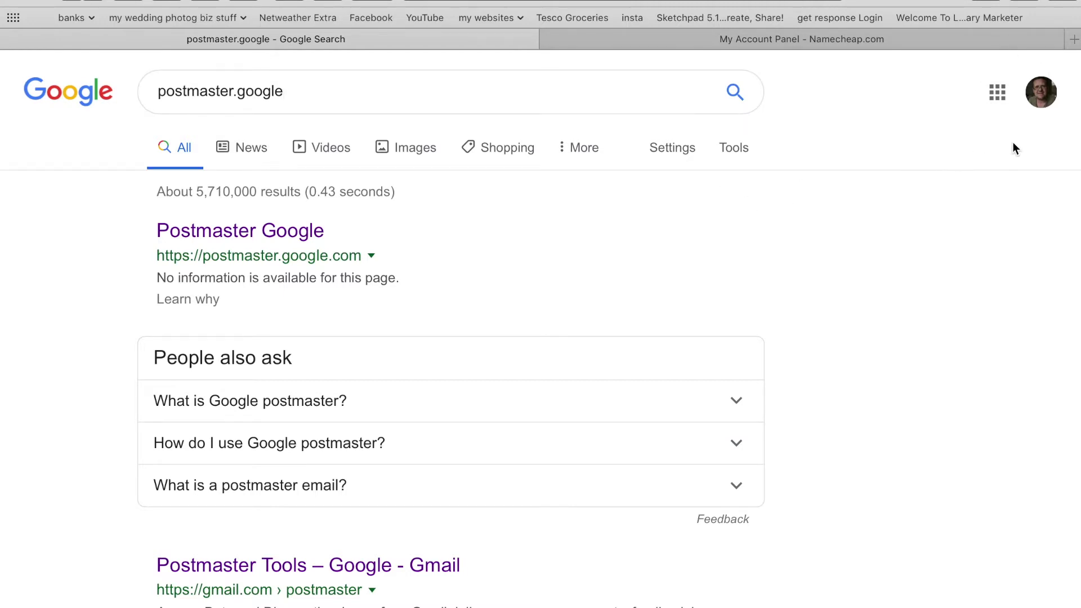
pyautogui.keyDown('super'); pyautogui.click(219, 235); pyautogui.keyUp('super')
# Step: Switch to the Postmaster Tools tab, check gordmackinnon.club is Verified, and start adding a domain
pyautogui.hotkey('ctrl', 'Tab')
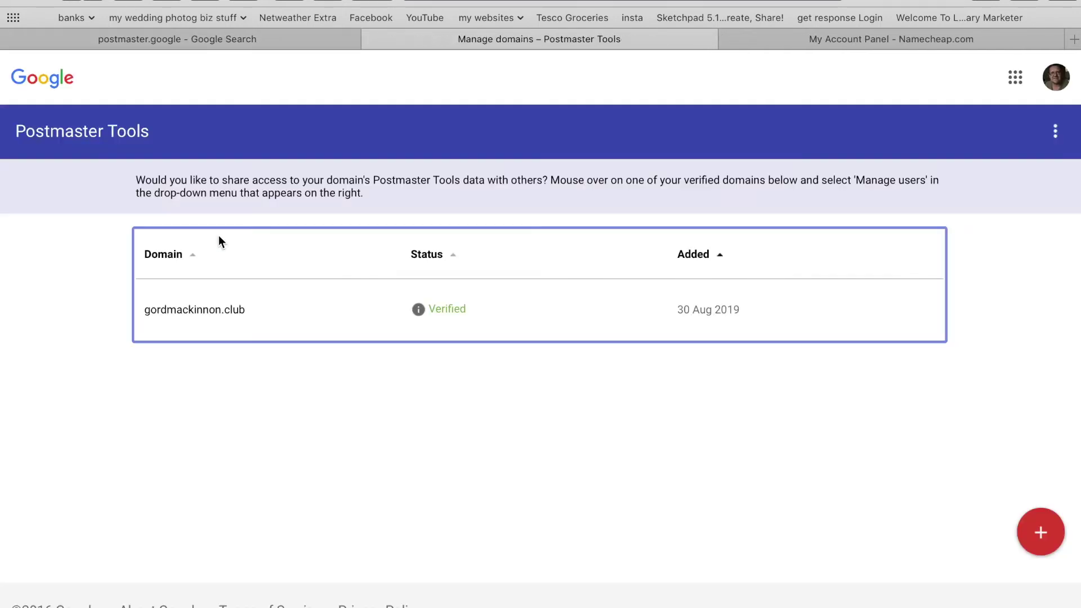
pyautogui.moveTo(198, 314)
pyautogui.moveTo(203, 329)
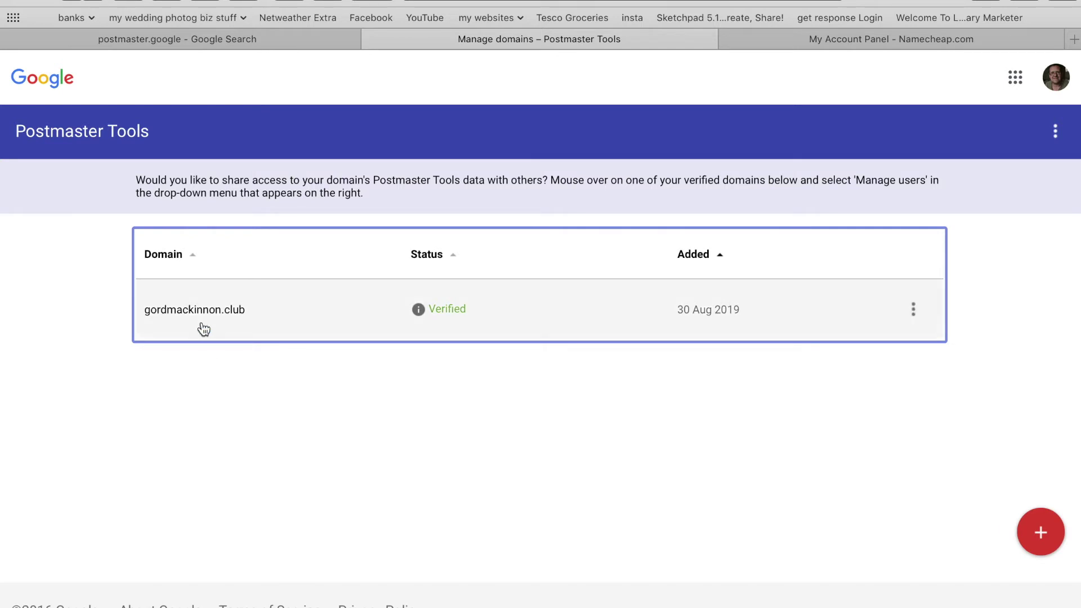
pyautogui.click(1041, 532)
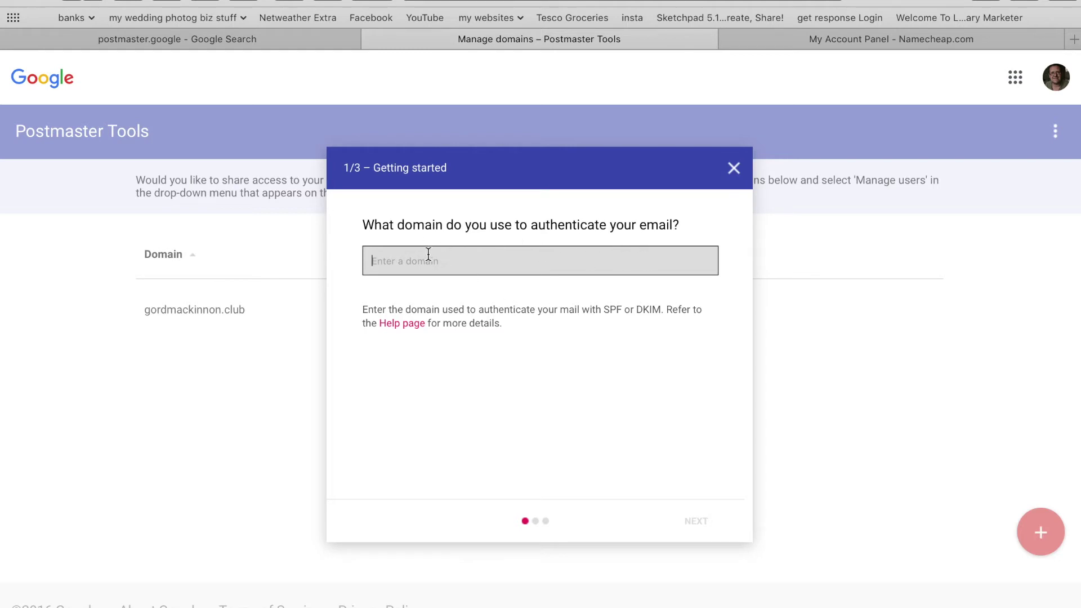
# Step: Paste gordmackinnon.com as the new domain, get its TXT verification record, and return to Namecheap
pyautogui.click(374, 262)
pyautogui.write('gordmackinnon.com')
pyautogui.click(695, 523)
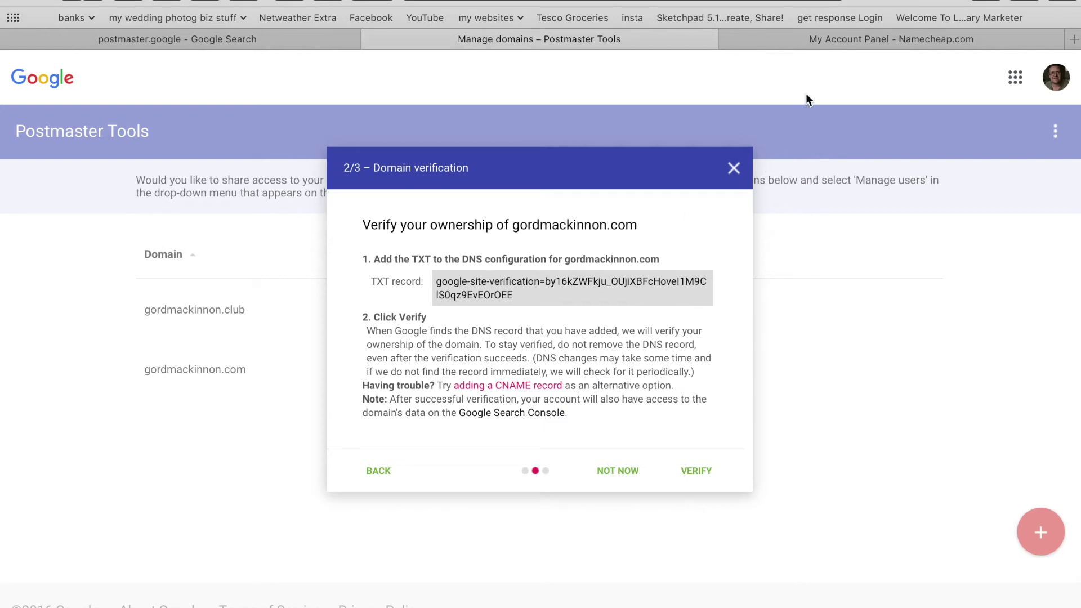
pyautogui.click(829, 41)
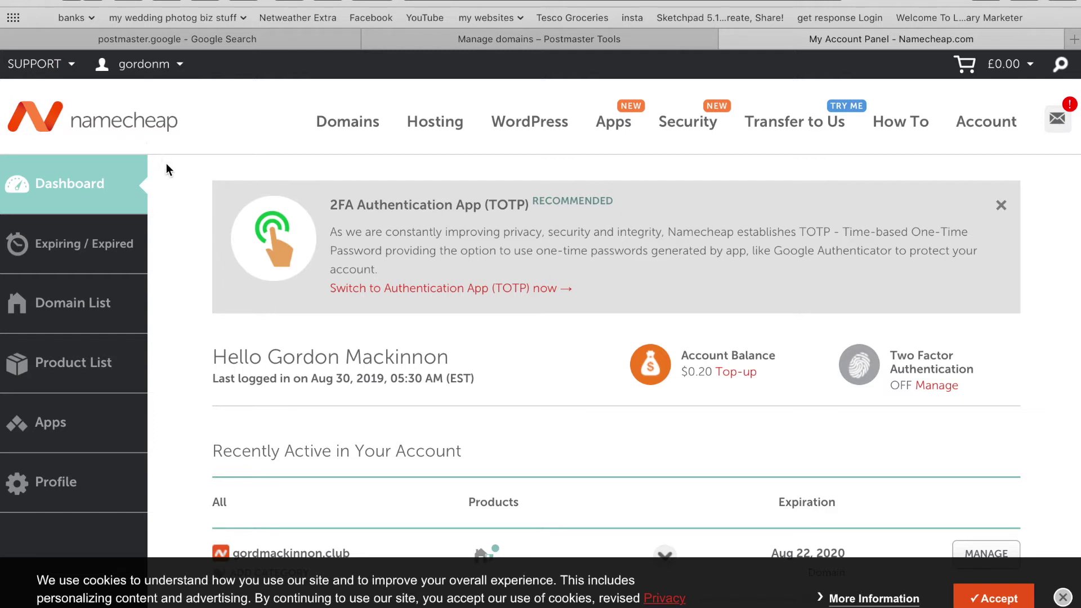
# Step: Open the management page for gordmackinnon.club in the Namecheap domain list
pyautogui.scroll(-3, 437, 392)
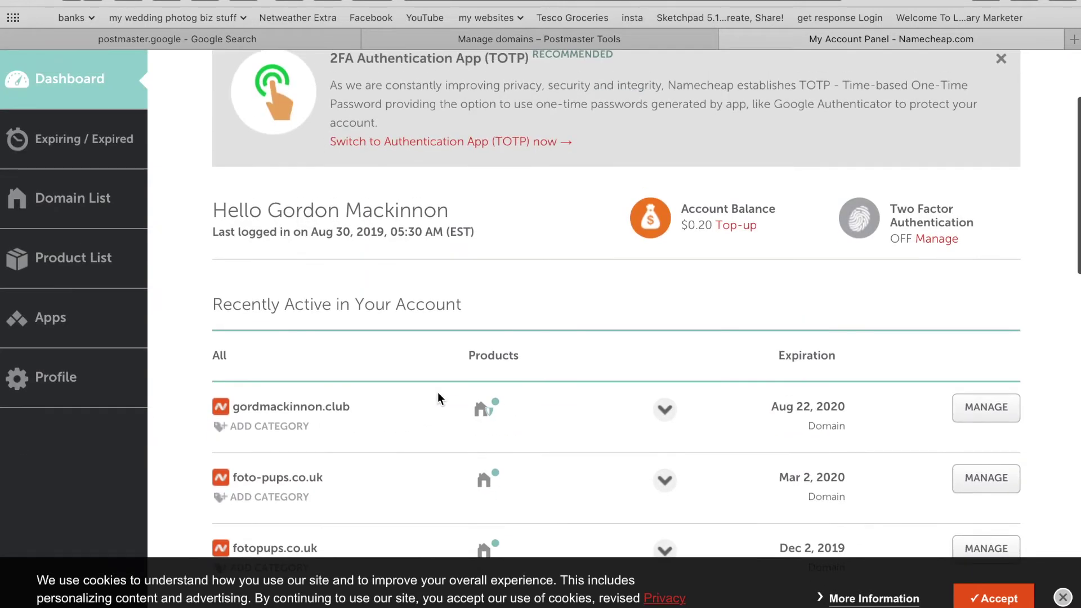
pyautogui.scroll(3, 438, 393)
pyautogui.scroll(-2, 438, 393)
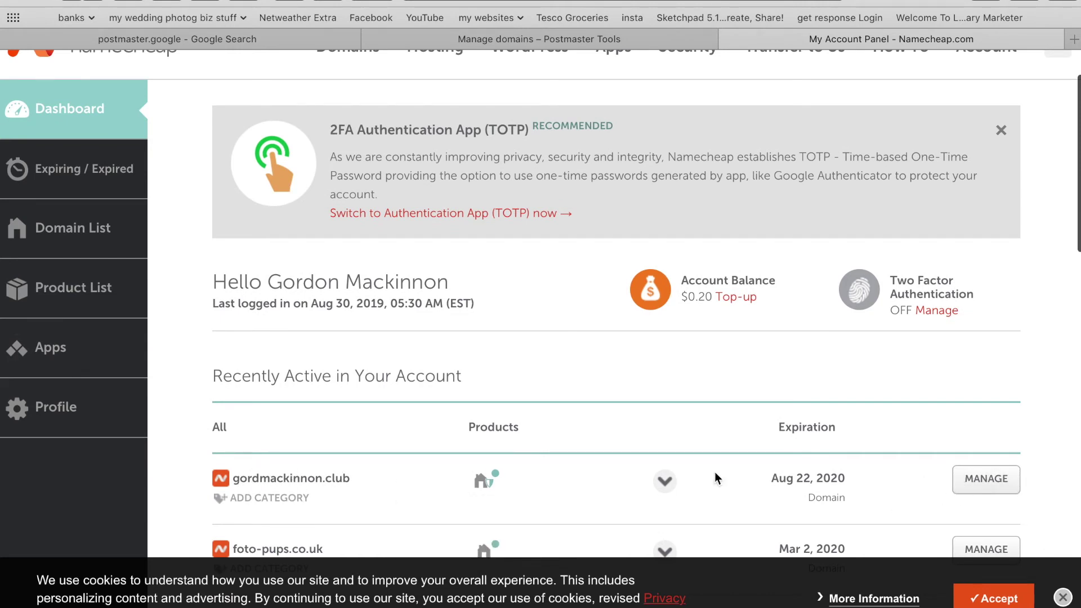
pyautogui.click(976, 480)
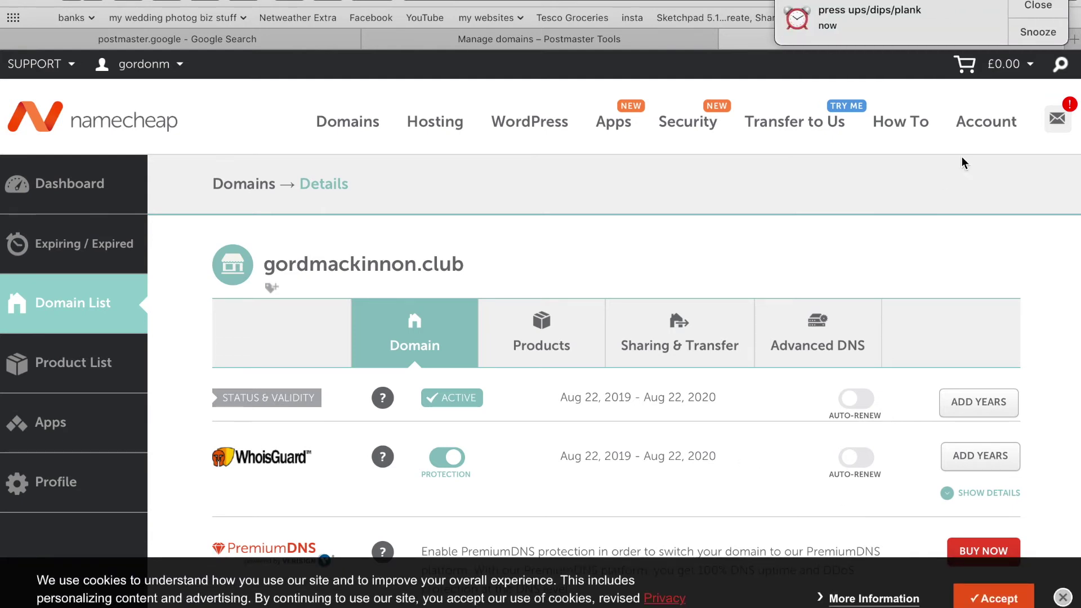
# Step: Show the complete Advanced DNS host record list, down to the google-site-verification TXT record
pyautogui.scroll(-3, 708, 396)
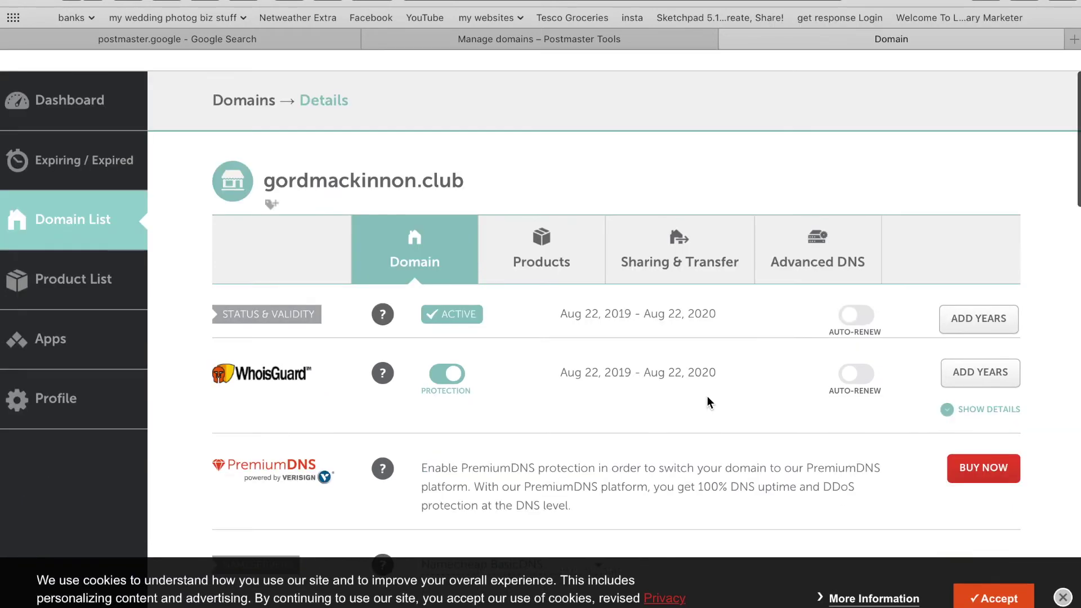
pyautogui.click(811, 265)
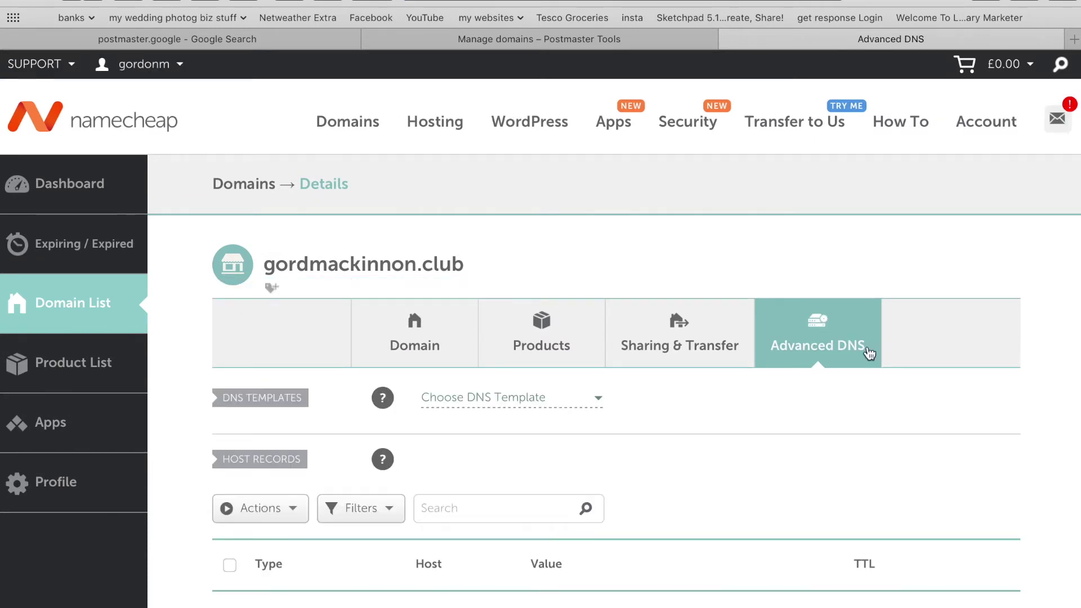
pyautogui.scroll(-5, 1019, 478)
pyautogui.scroll(-3, 1019, 478)
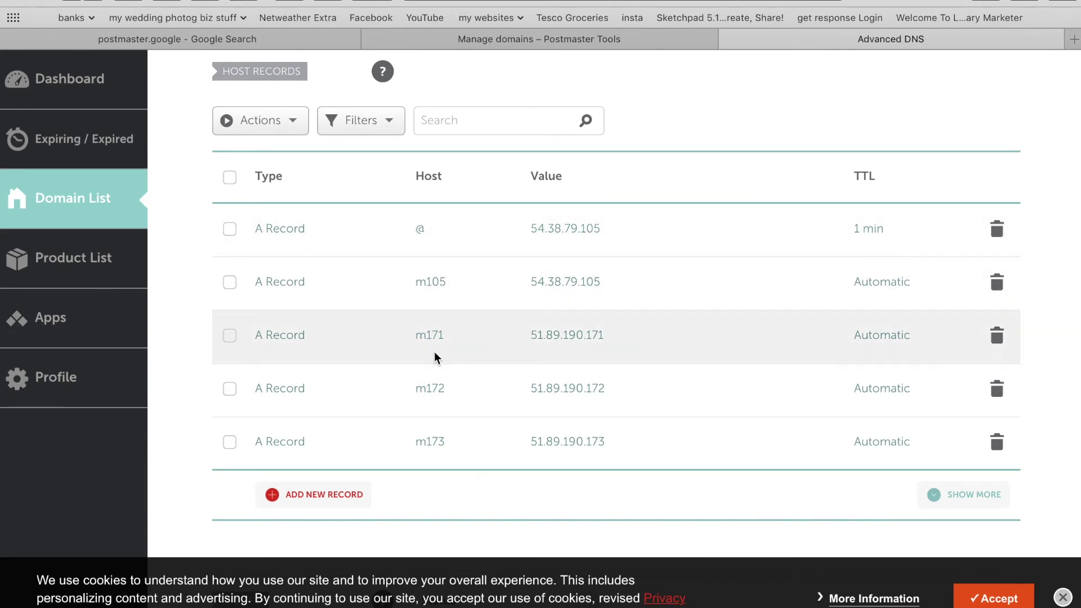
pyautogui.scroll(-2, 197, 438)
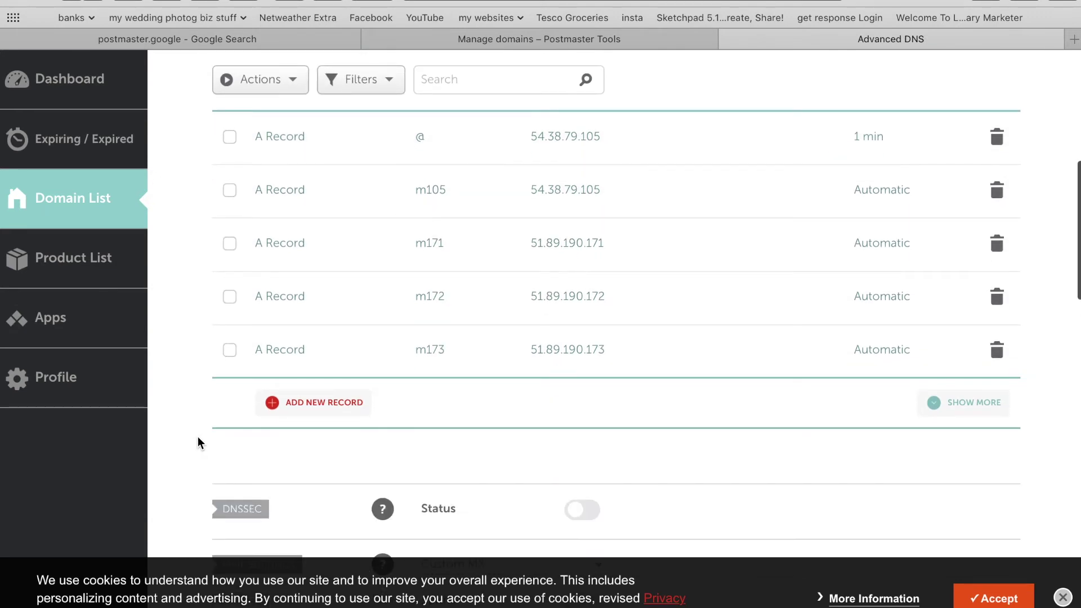
pyautogui.scroll(-1, 236, 449)
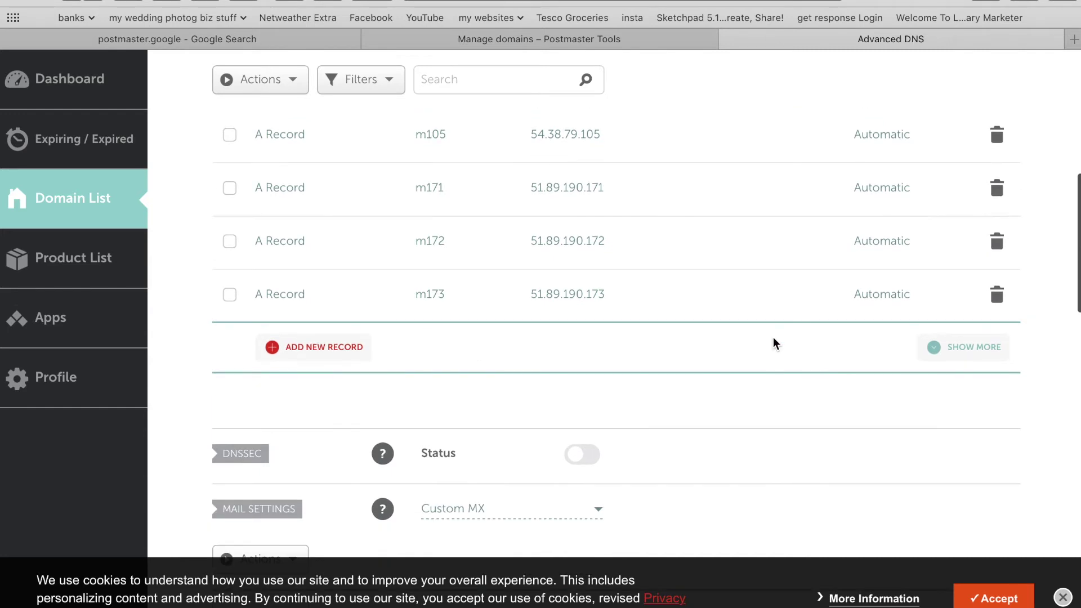
pyautogui.click(933, 348)
pyautogui.scroll(-6, 613, 366)
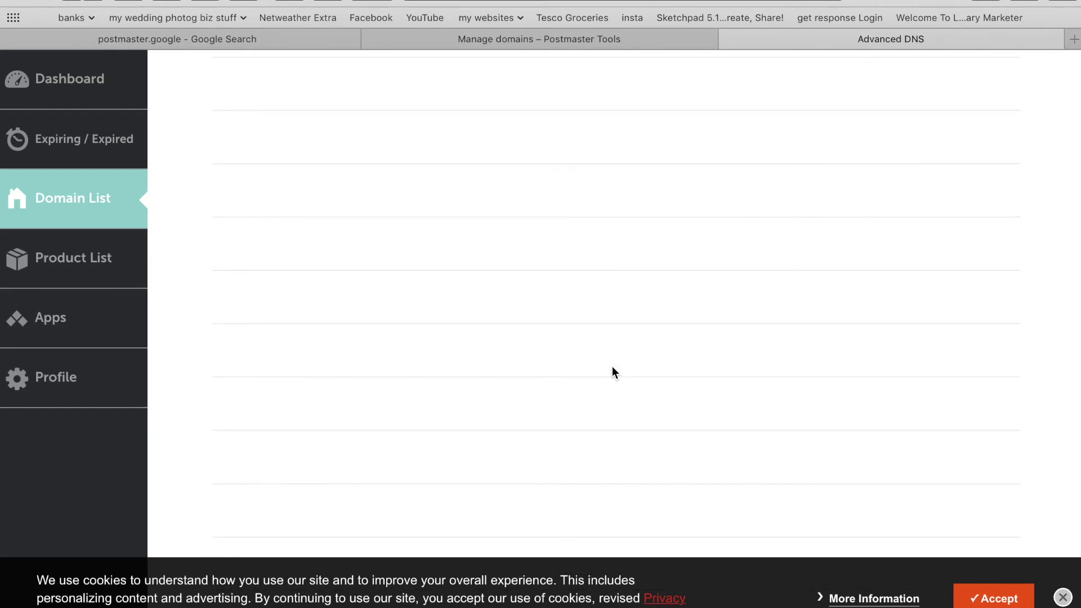
pyautogui.scroll(-15, 613, 372)
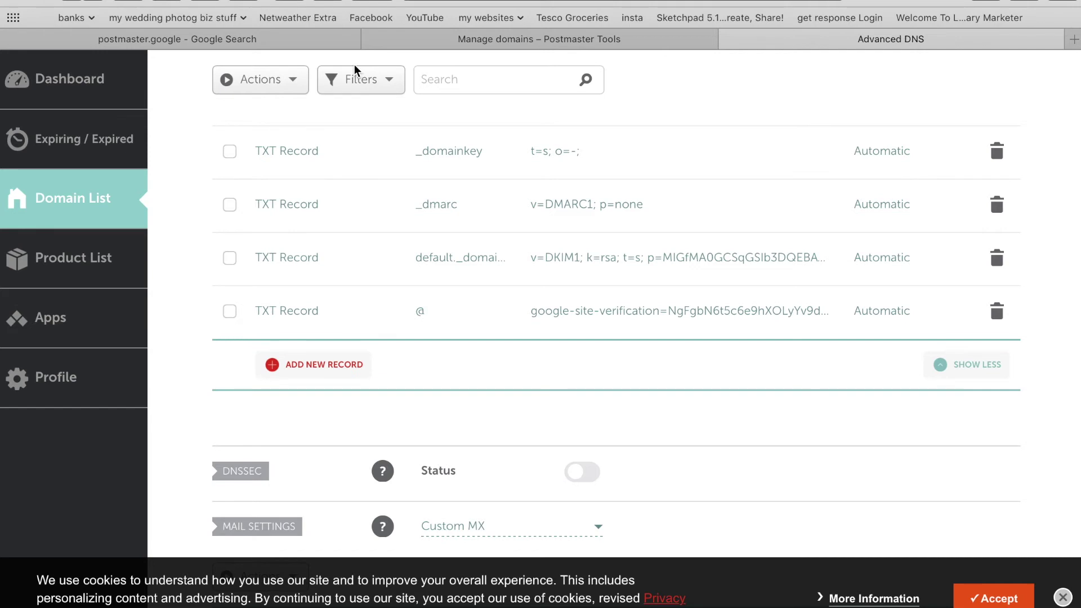
# Step: Add a new TXT Record row in Advanced DNS and close the stray Google search tab
pyautogui.click(424, 42)
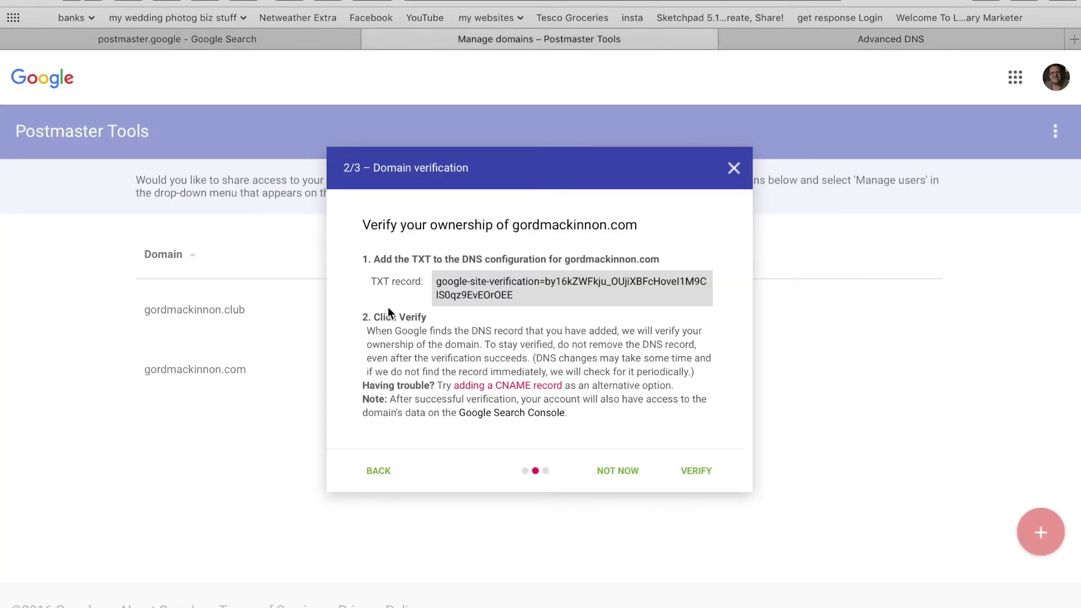
pyautogui.click(797, 45)
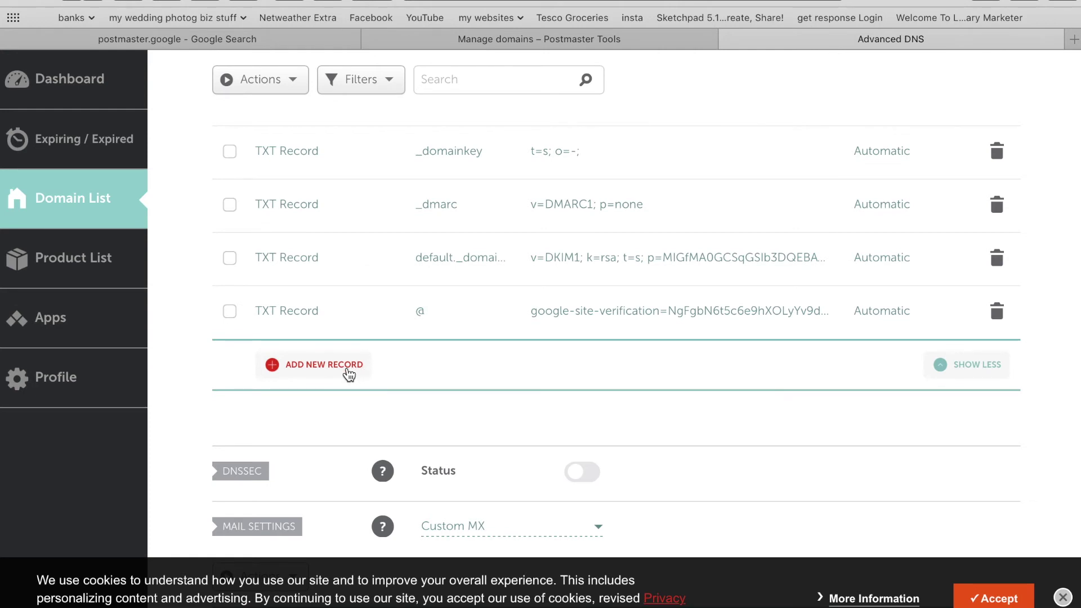
pyautogui.click(312, 373)
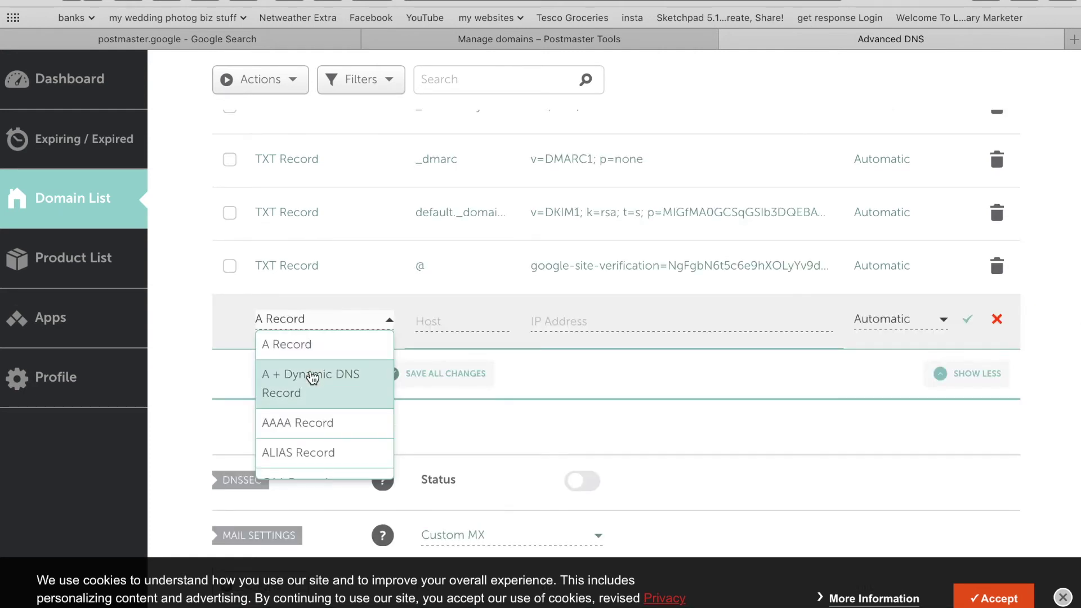
pyautogui.scroll(-5, 313, 383)
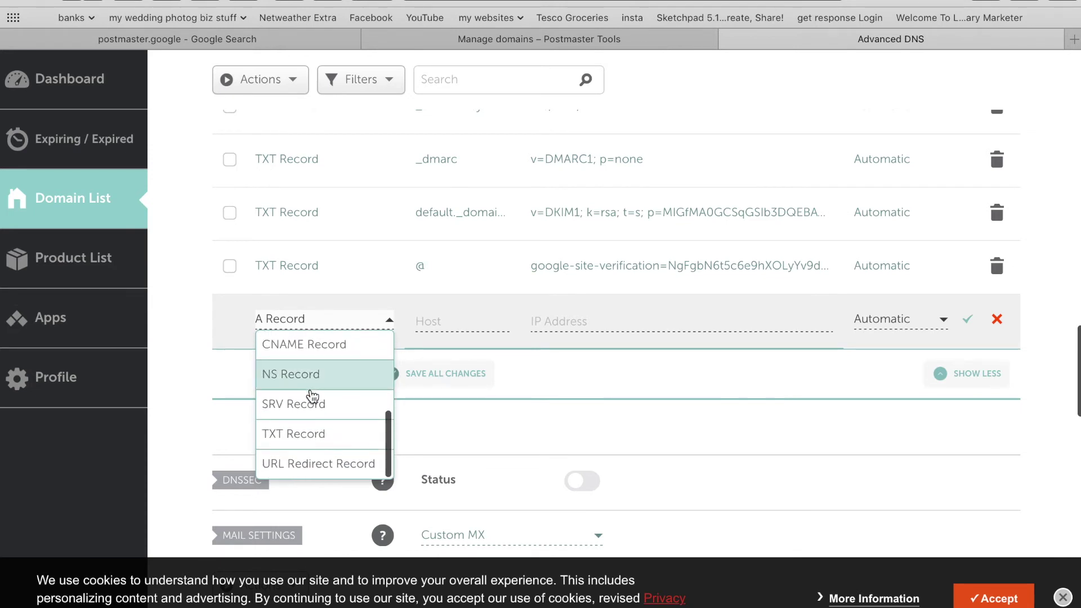
pyautogui.click(300, 439)
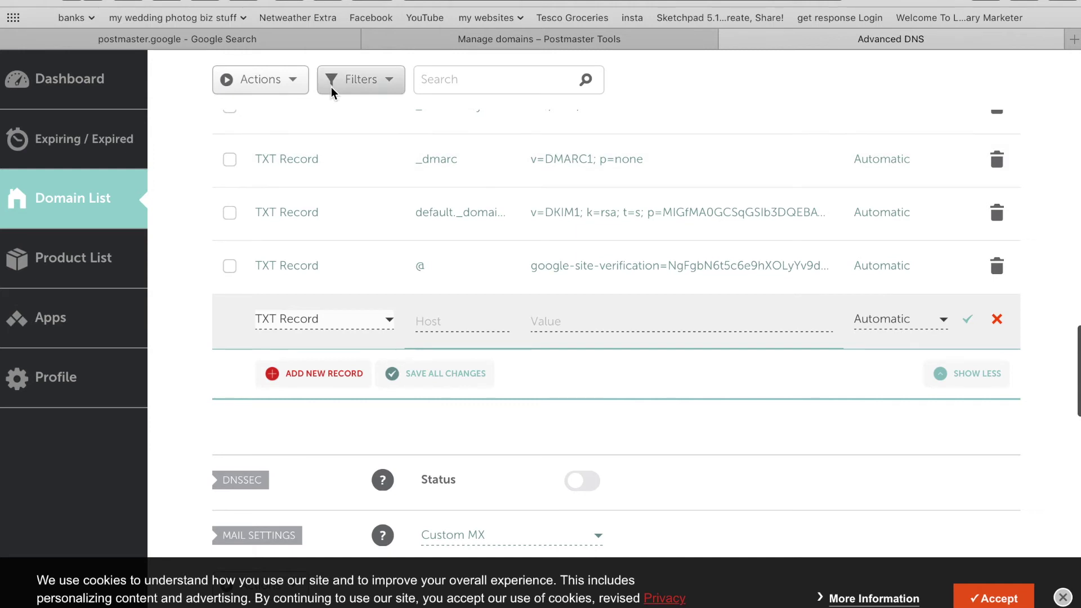
pyautogui.click(322, 45)
pyautogui.press('super+w')
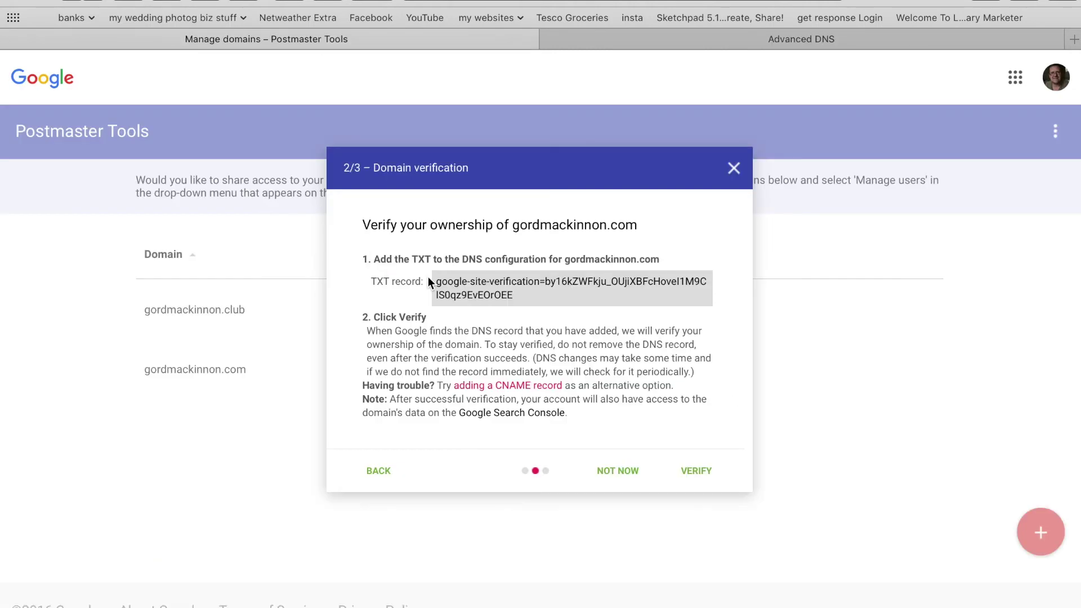
pyautogui.click(692, 44)
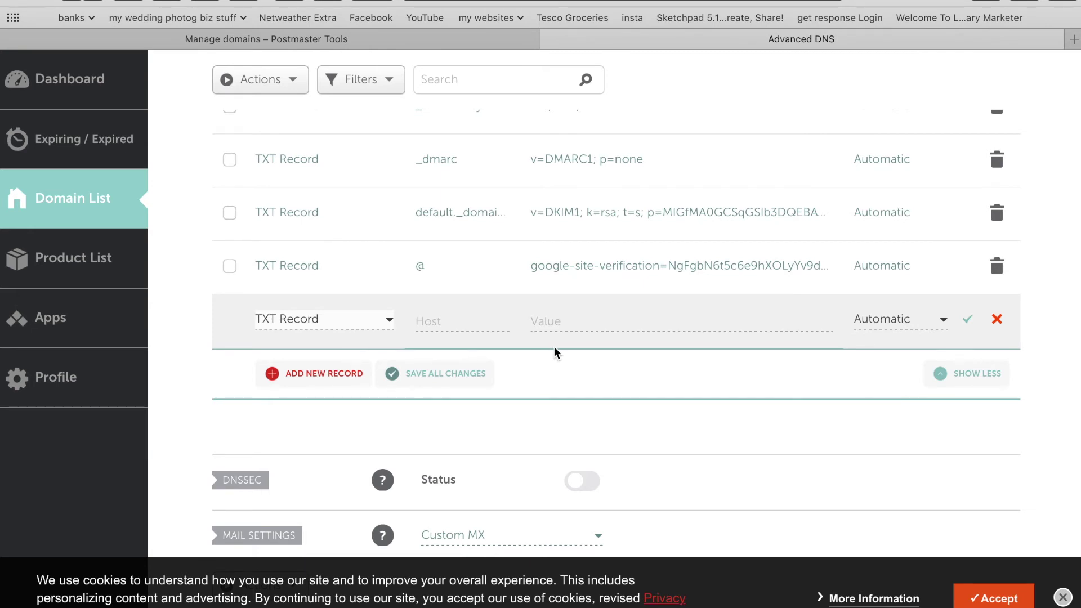
# Step: Fill the new TXT row with the copied Google verification string and host @, then discard it
pyautogui.click(490, 45)
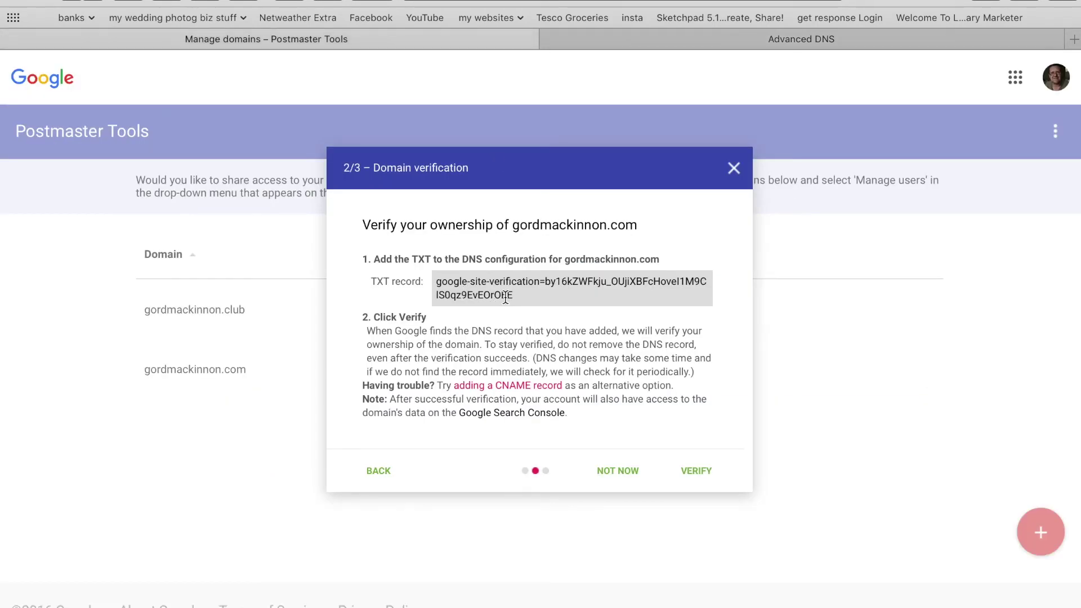
pyautogui.moveTo(514, 298); pyautogui.dragTo(435, 279)
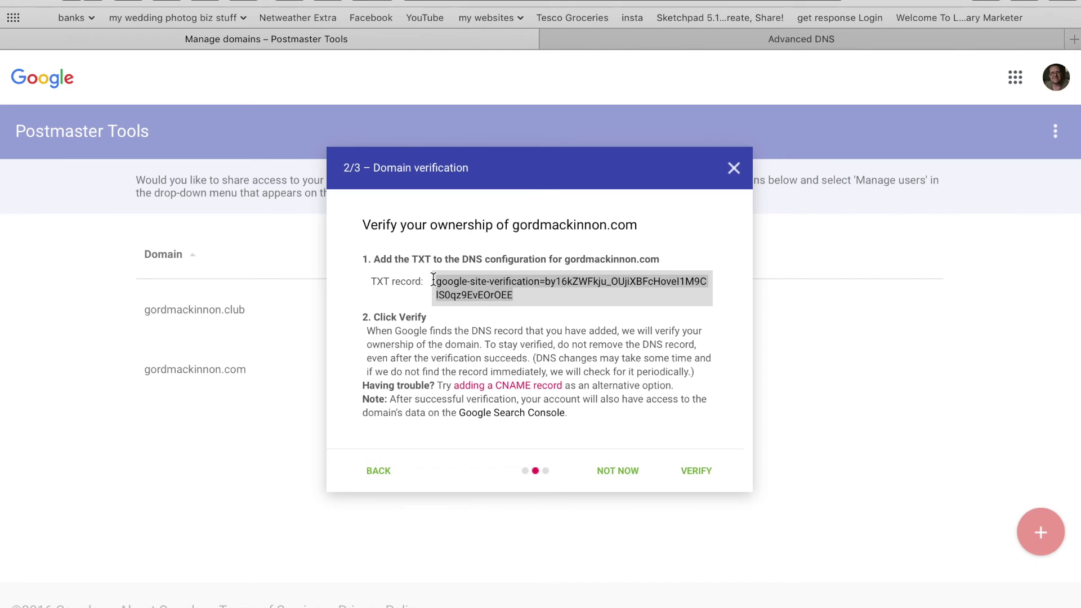
pyautogui.click(694, 49)
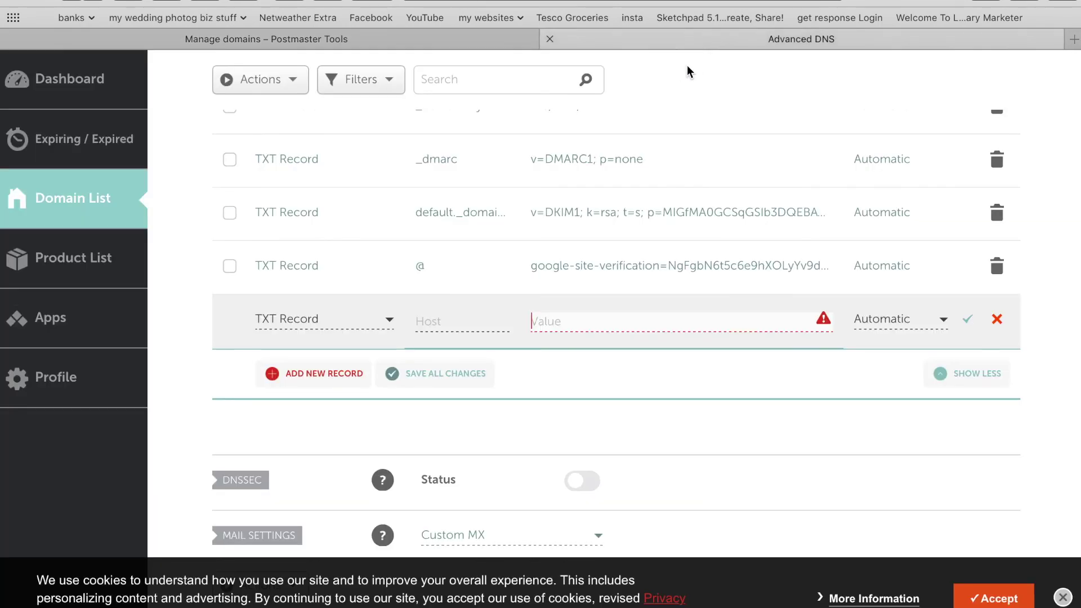
pyautogui.hotkey('ctrl', 'v')
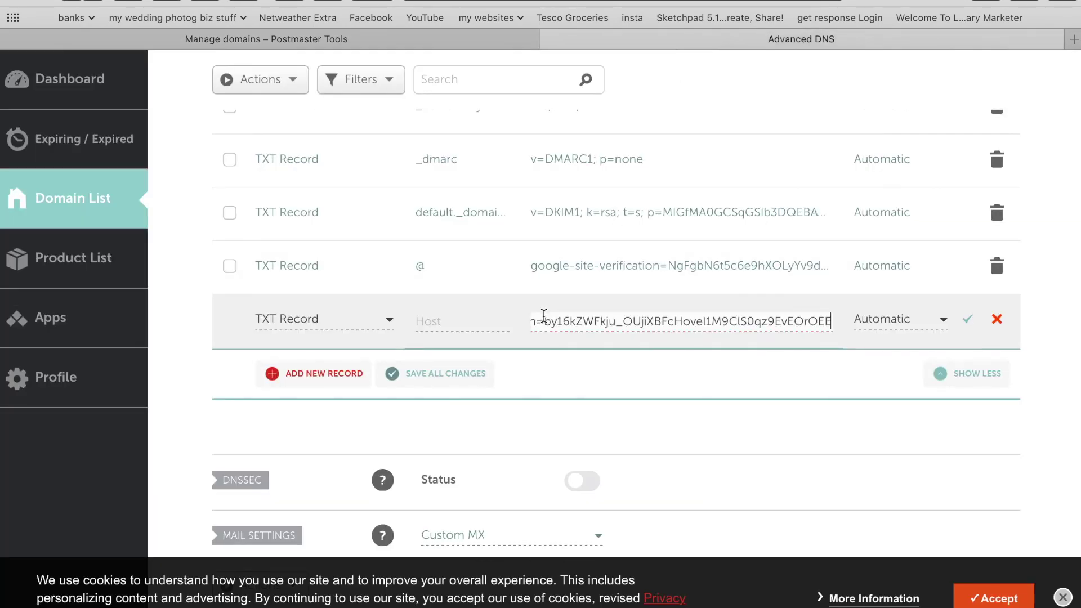
pyautogui.click(456, 324)
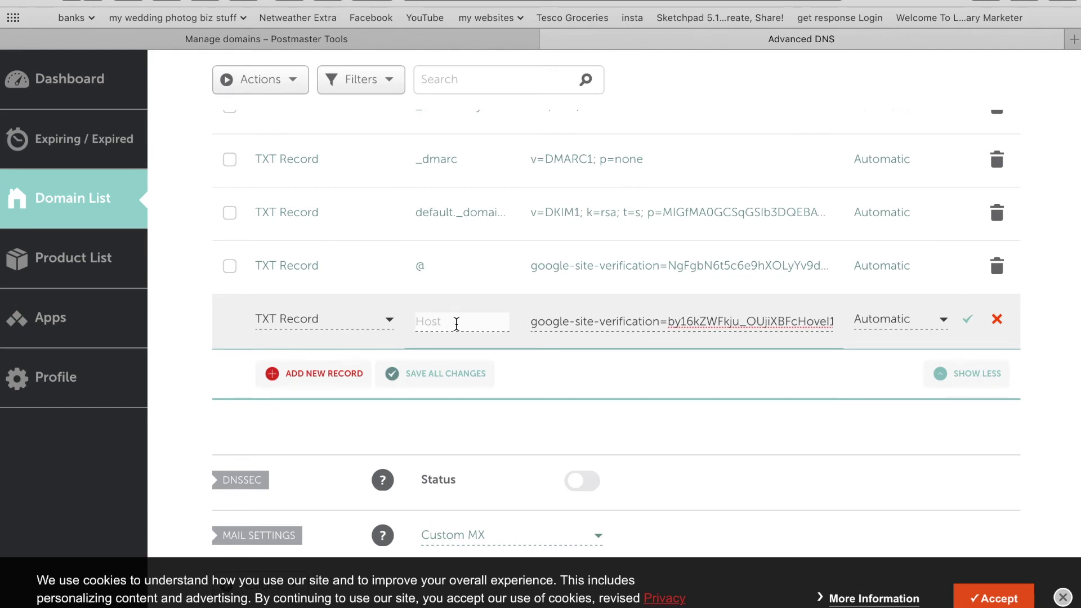
pyautogui.write('@')
pyautogui.click(997, 320)
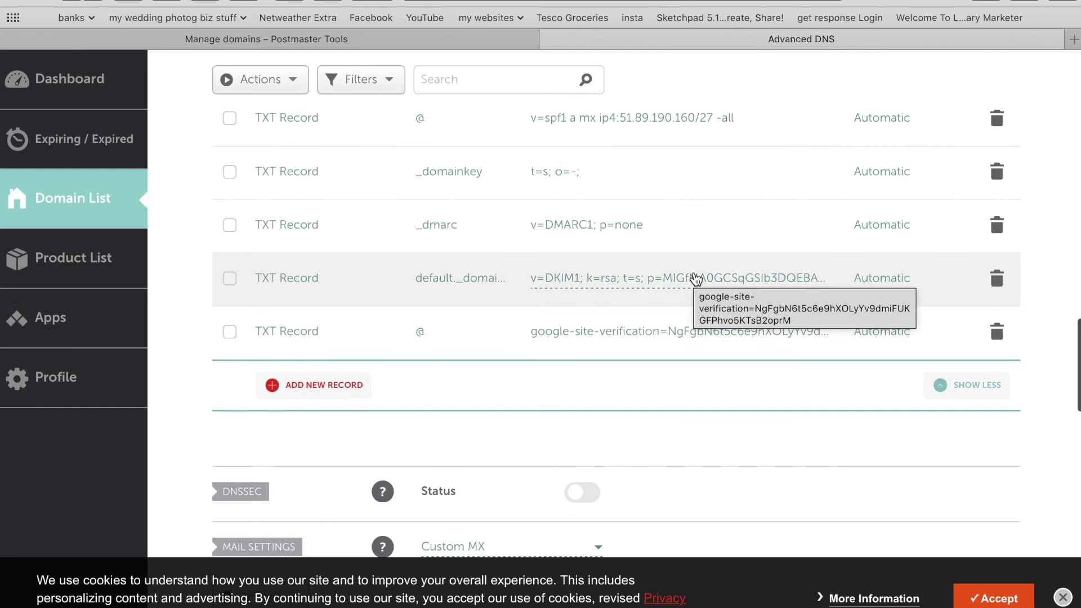
# Step: Return to the Postmaster Tools 2/3 Domain verification dialog for gordmackinnon.com
pyautogui.click(480, 46)
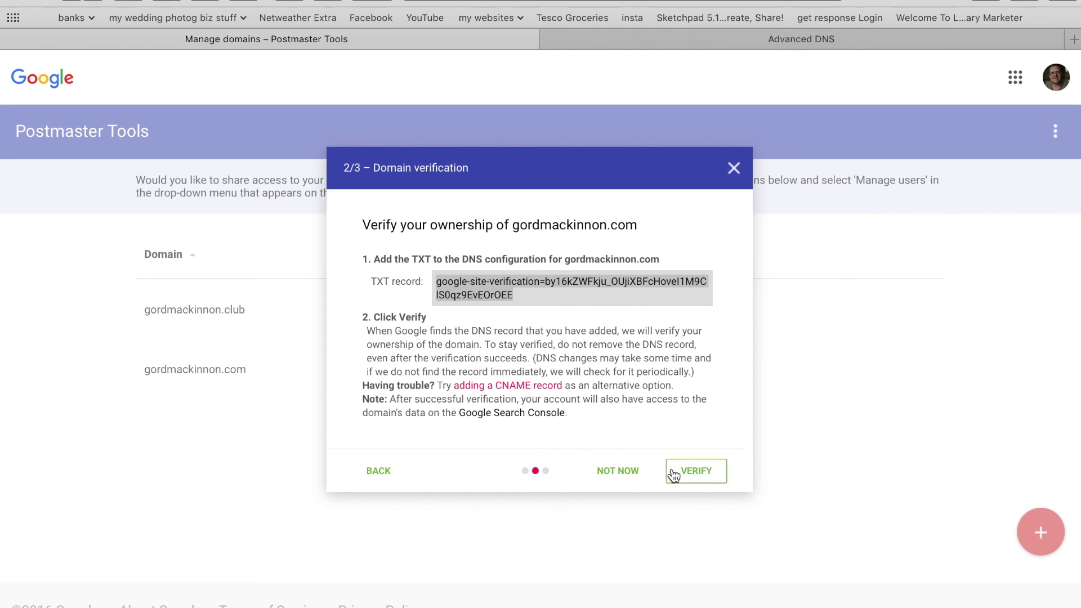
# Step: Close the verification dialog and delete gordmackinnon.com from its row menu, confirming with OK
pyautogui.click(734, 168)
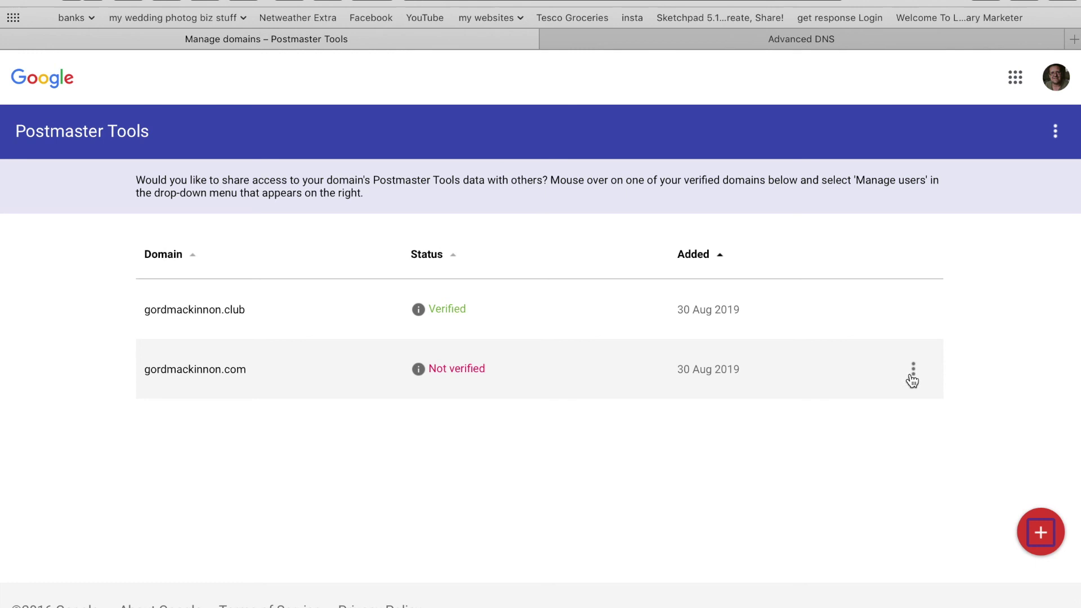
pyautogui.click(913, 373)
pyautogui.click(852, 433)
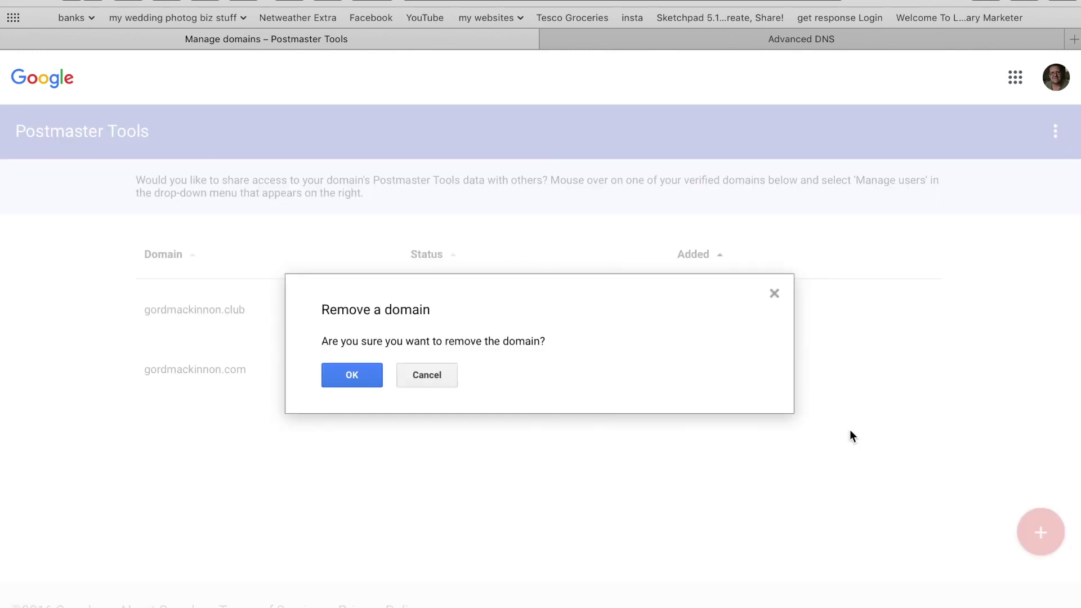
pyautogui.click(360, 372)
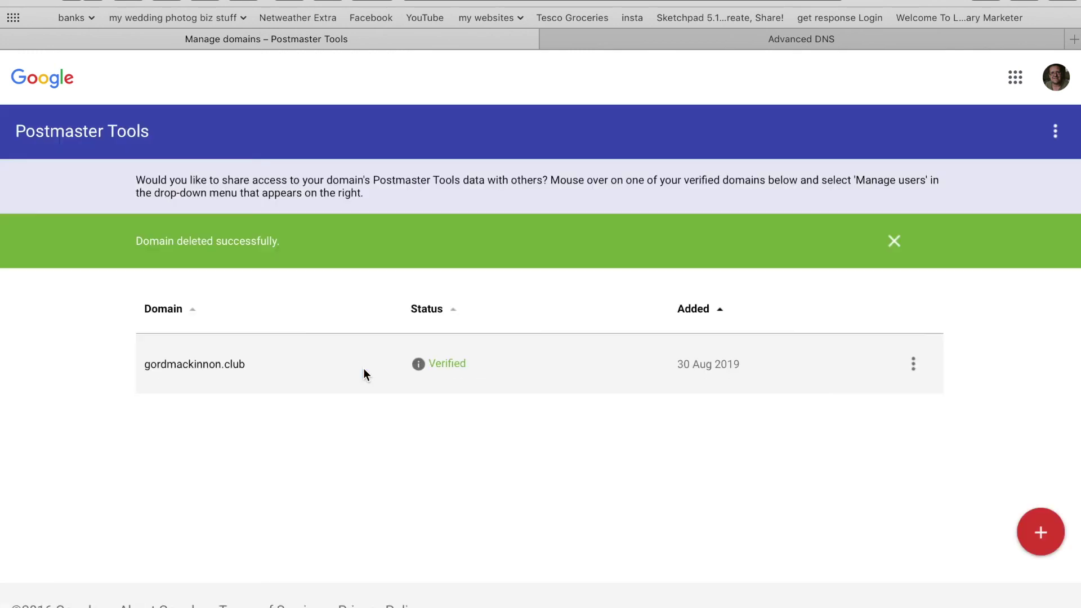